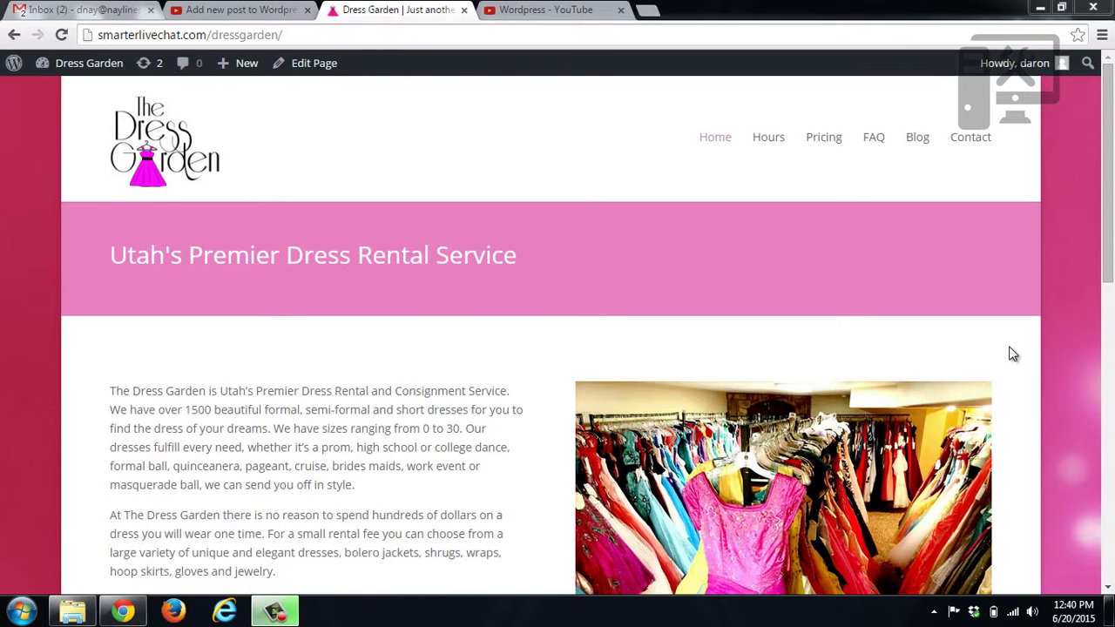
From the Dress Garden dashboard's Pages list, open Home and scroll to its Divi builder modules.
left_click(99, 65)
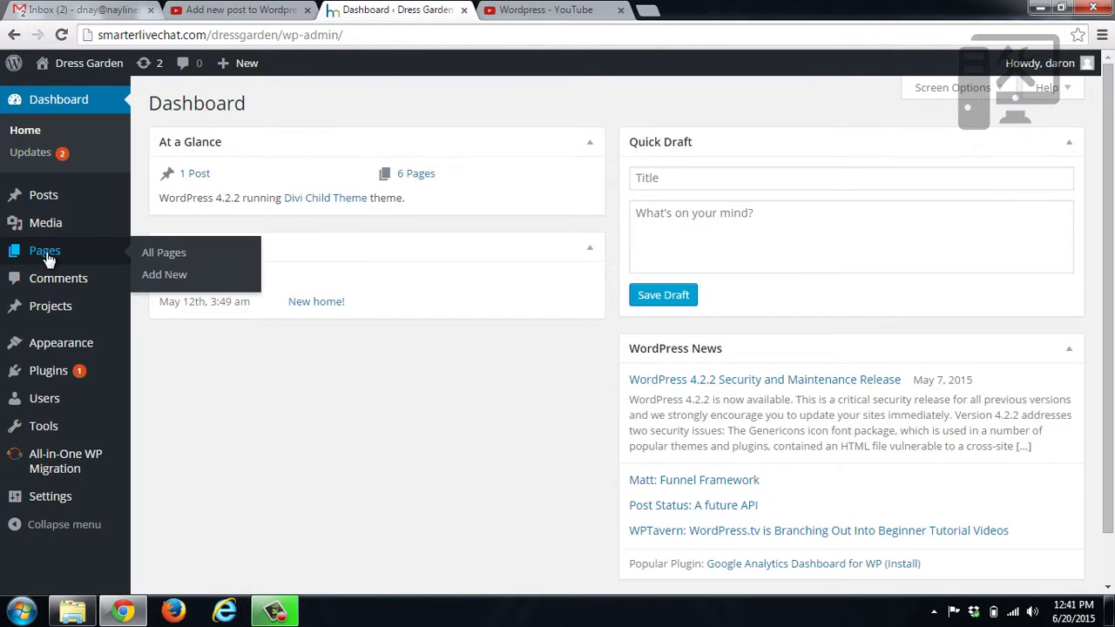
left_click(48, 259)
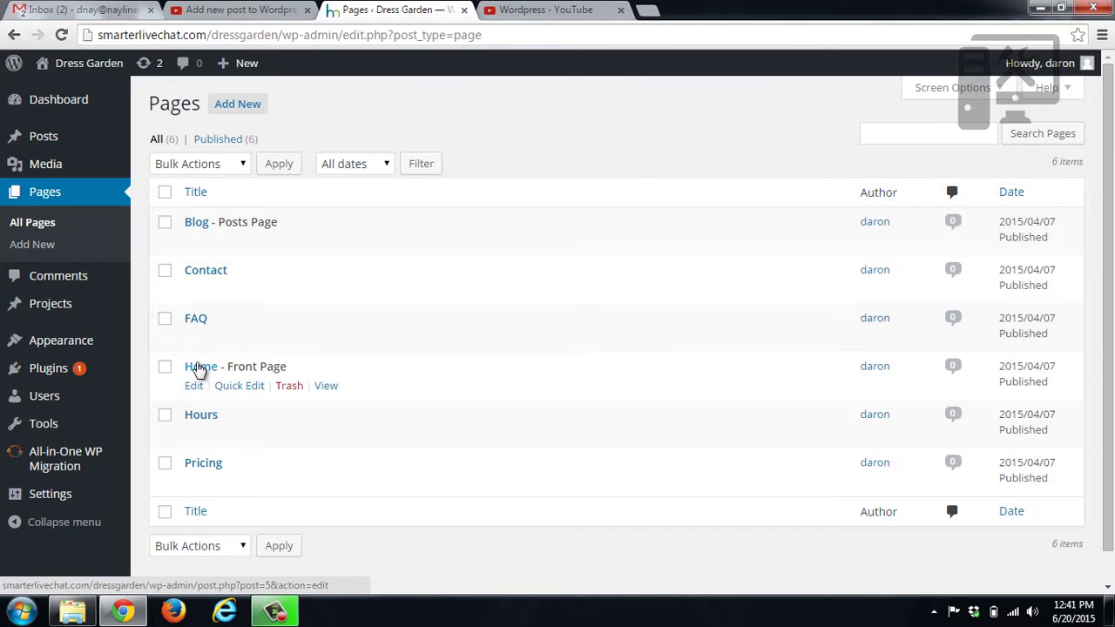
left_click(200, 367)
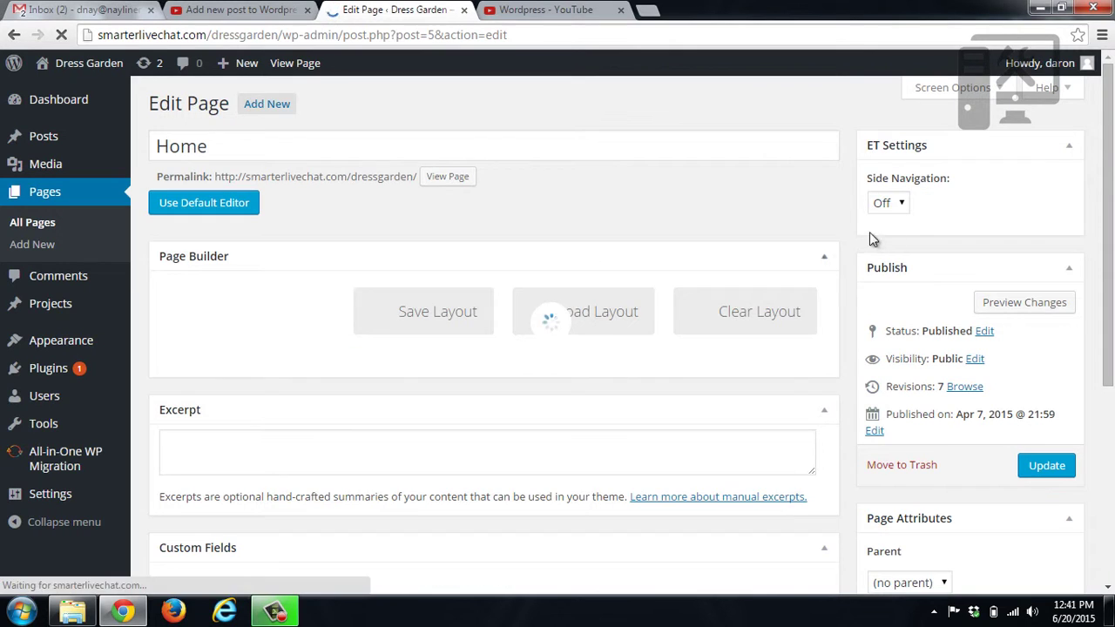
left_click_drag(1104, 165, 1104, 187)
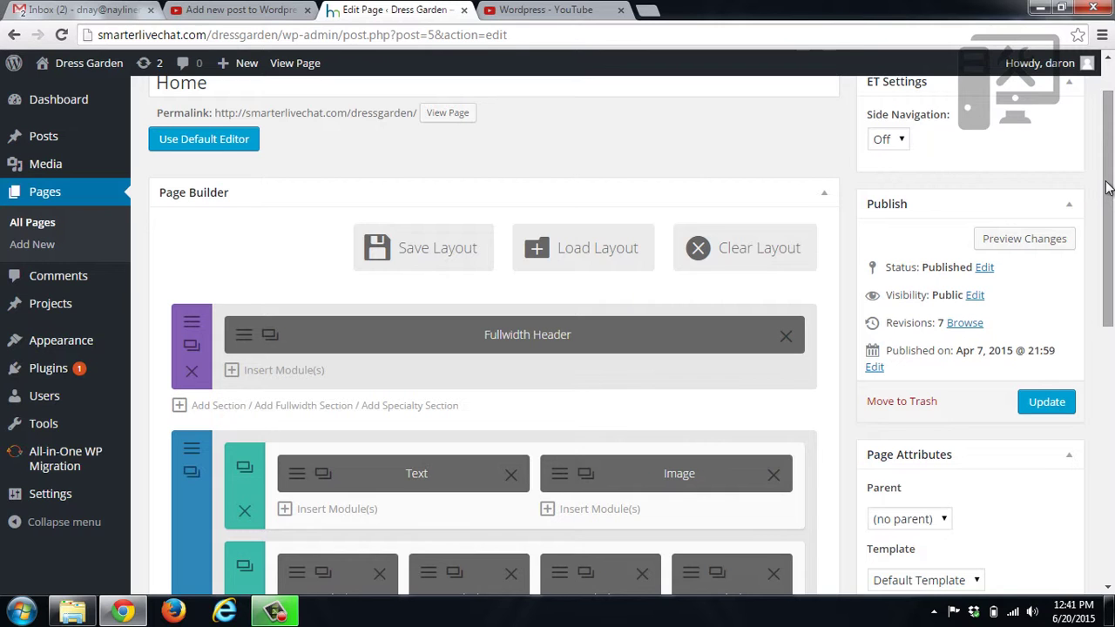
left_click_drag(1104, 187, 1109, 249)
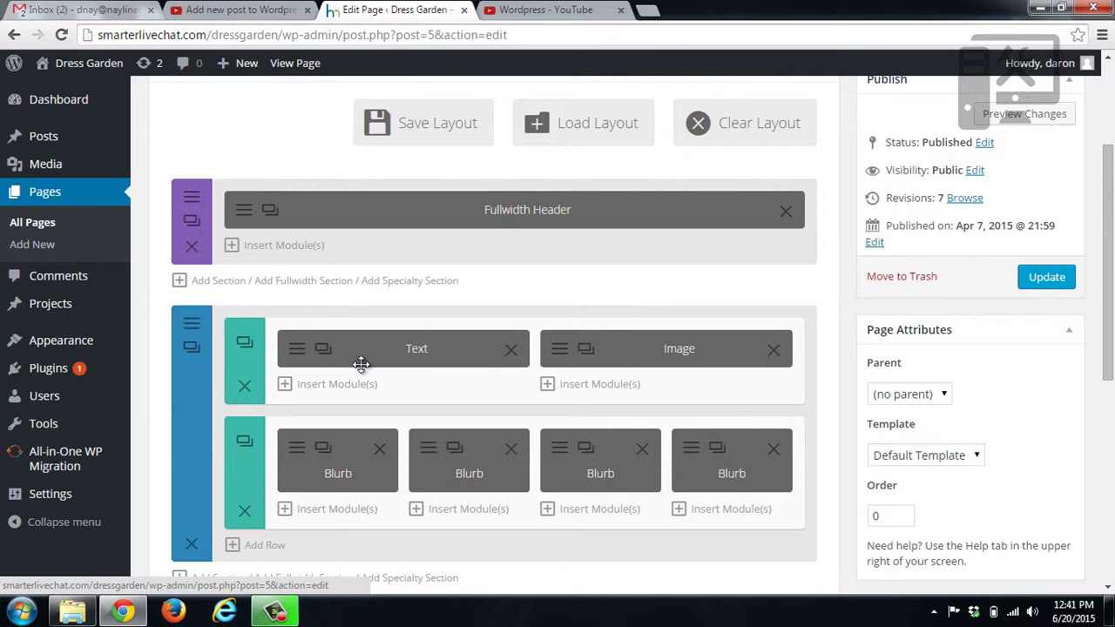
left_click(298, 357)
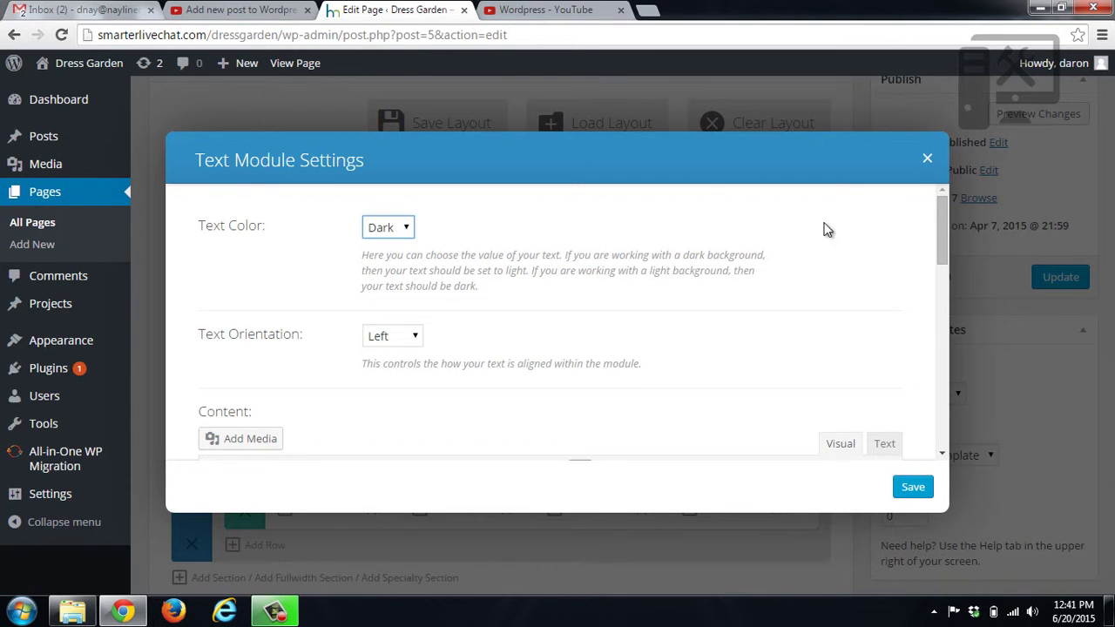
left_click_drag(938, 224, 945, 283)
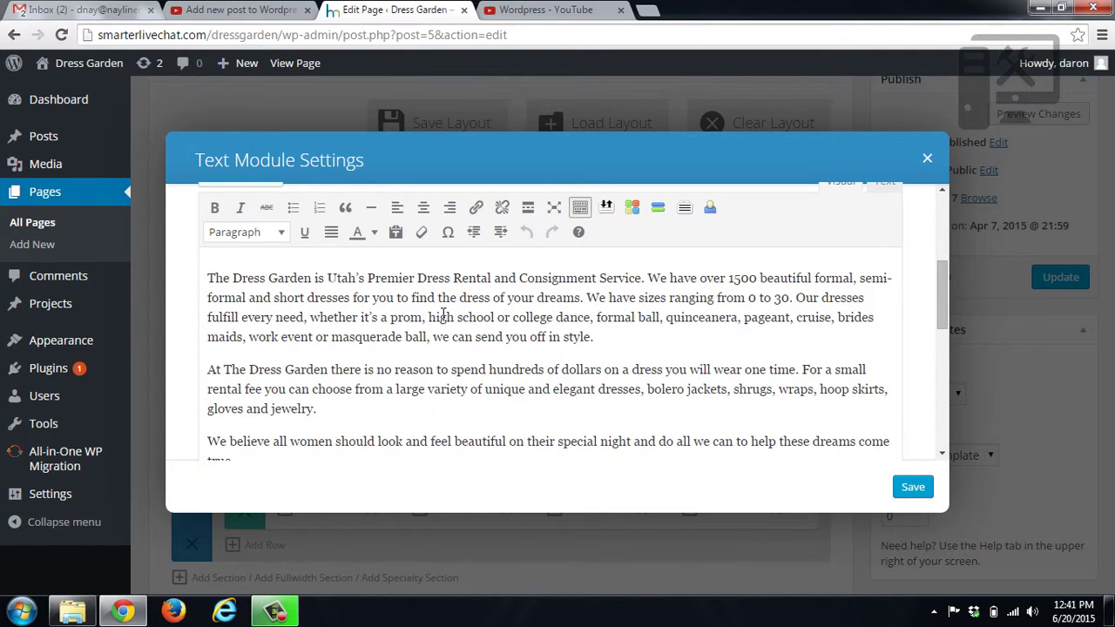
left_click(913, 487)
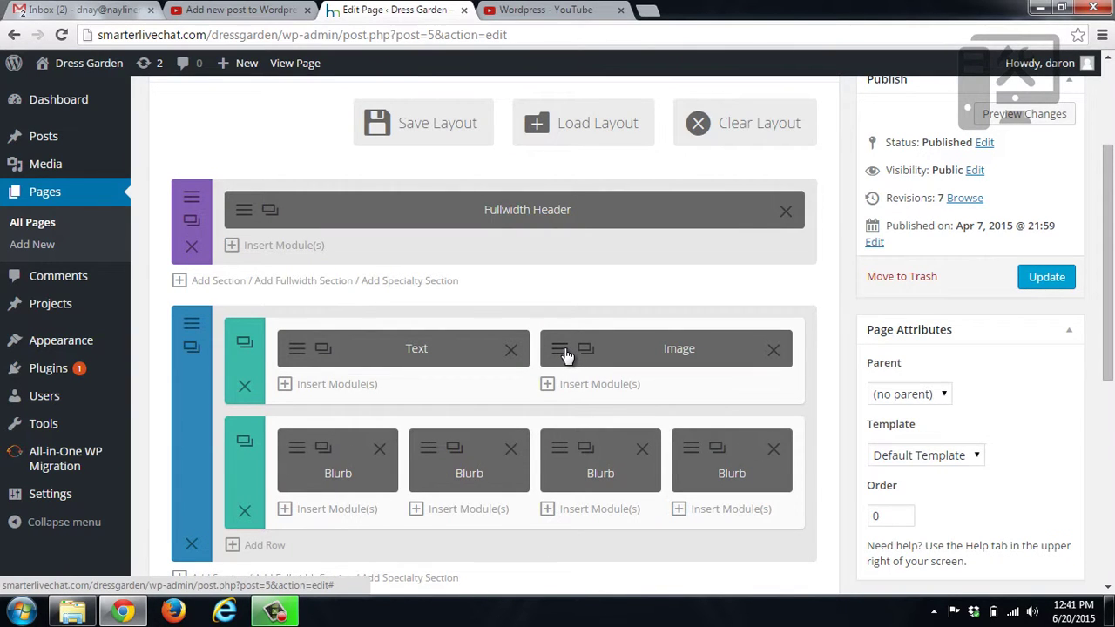
Clear the Image module's Image URL field to remove the dress-rack photo.
left_click(564, 353)
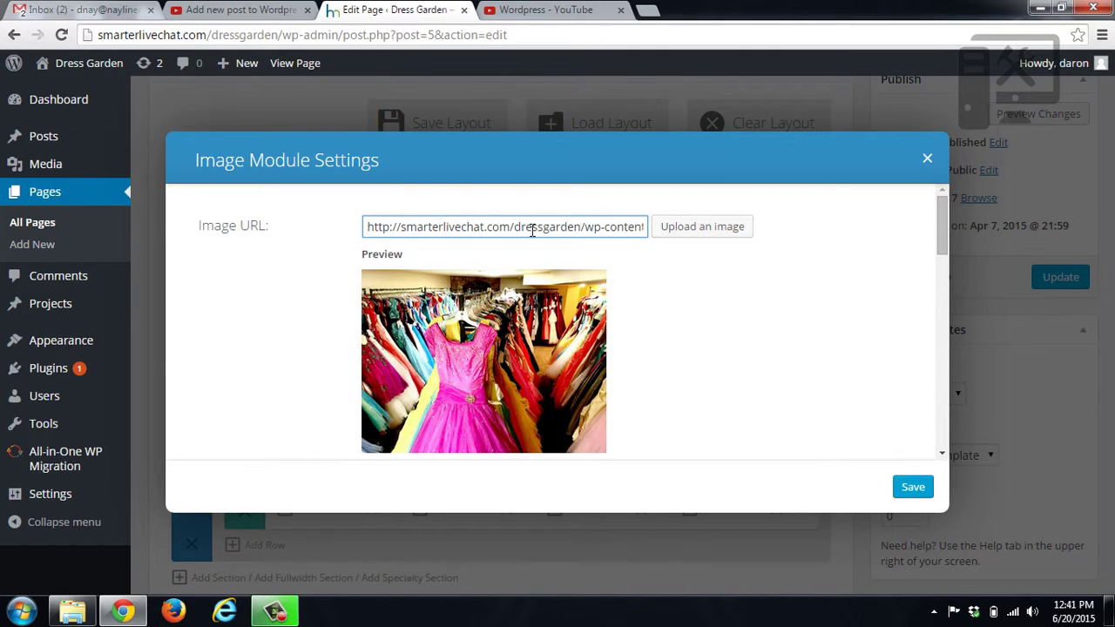
triple_click(532, 228)
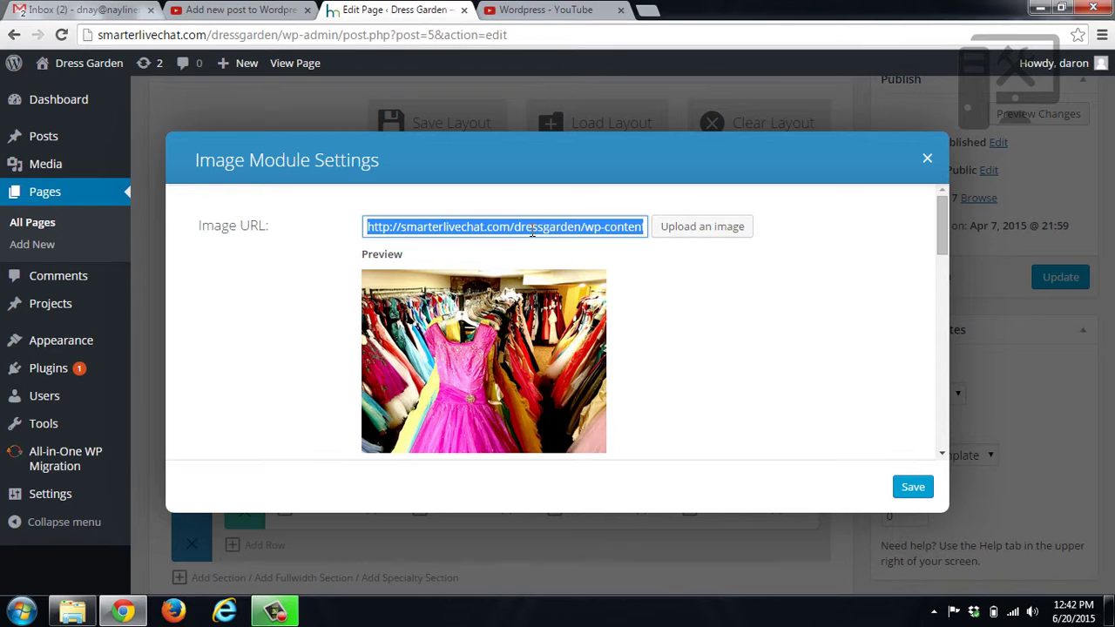
key("BackSpace")
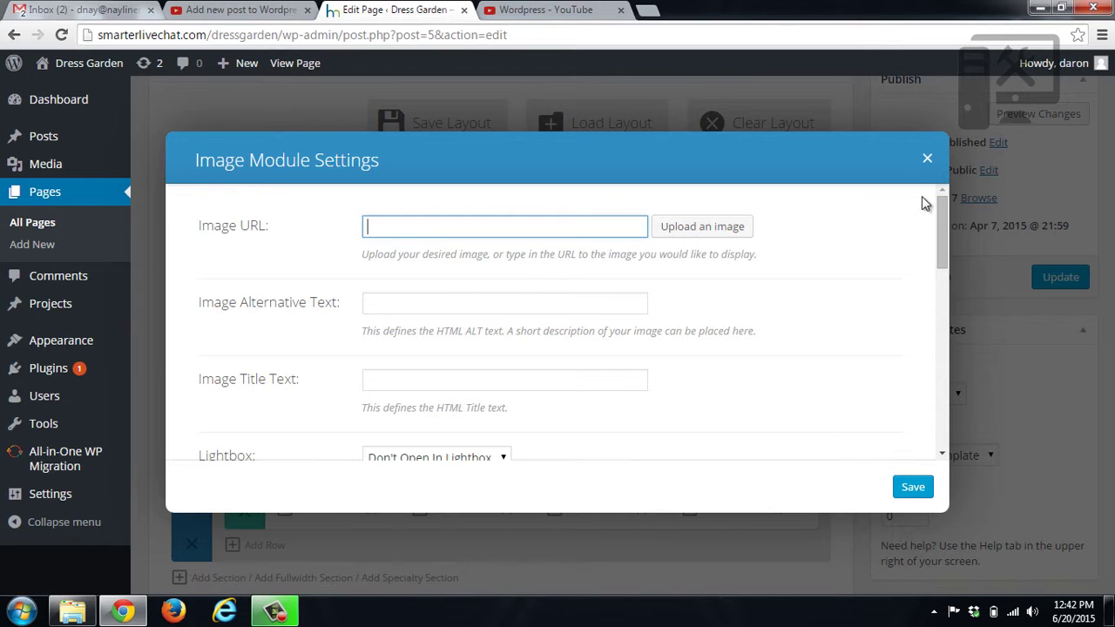
Discard the Image URL change by closing the Image module settings without saving.
left_click(926, 160)
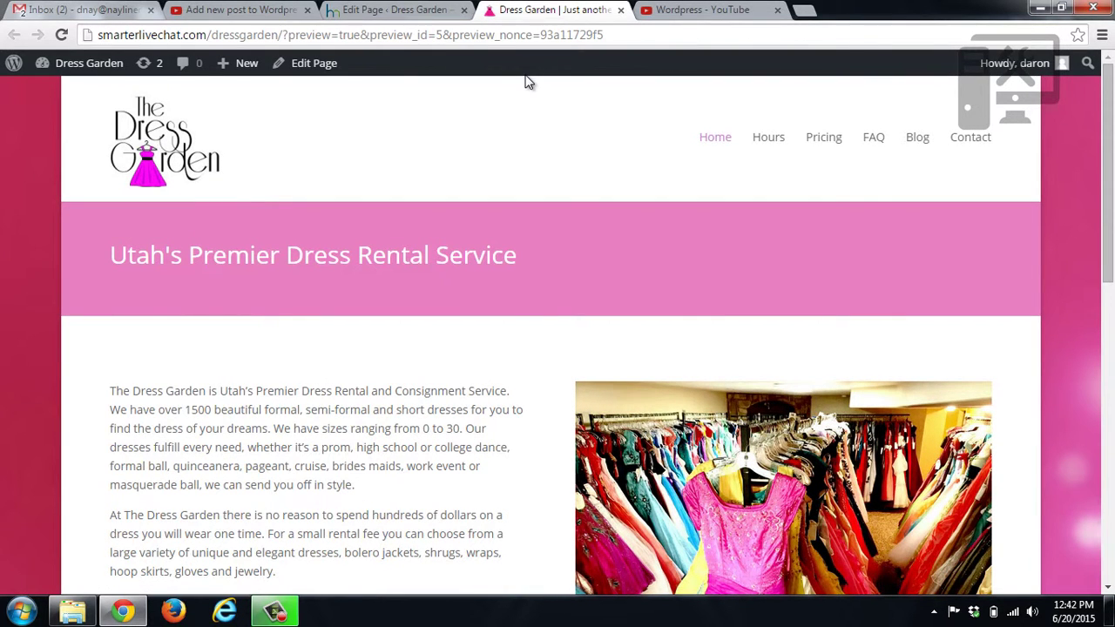
left_click(406, 10)
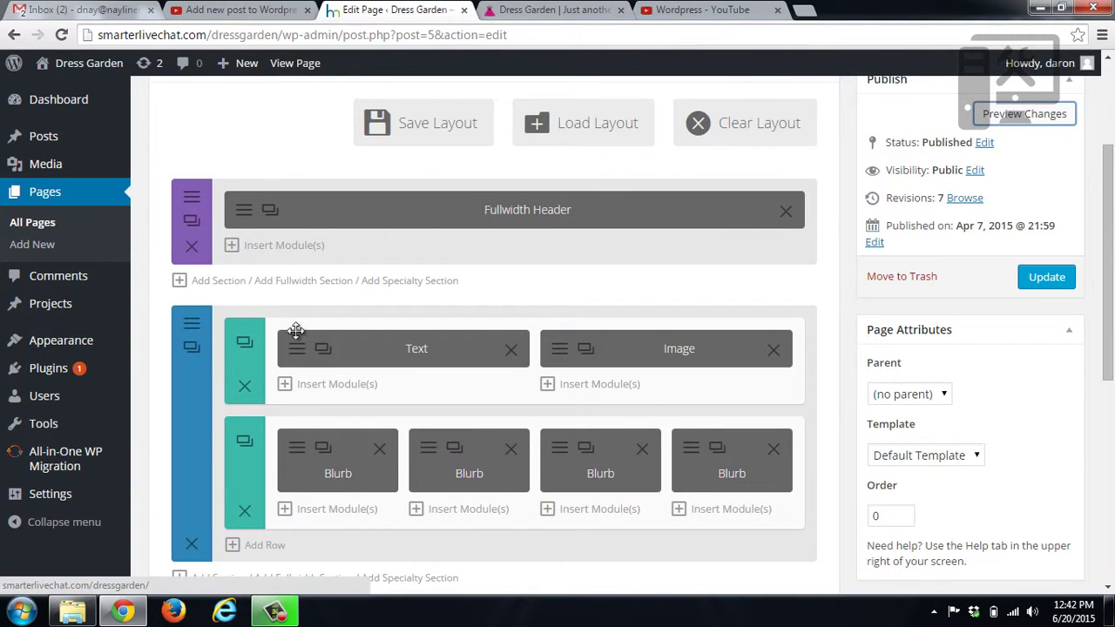
left_click(298, 350)
Delete all of the Text module's body text, save it, and preview the Home page.
scroll(479, 344, "down", 3)
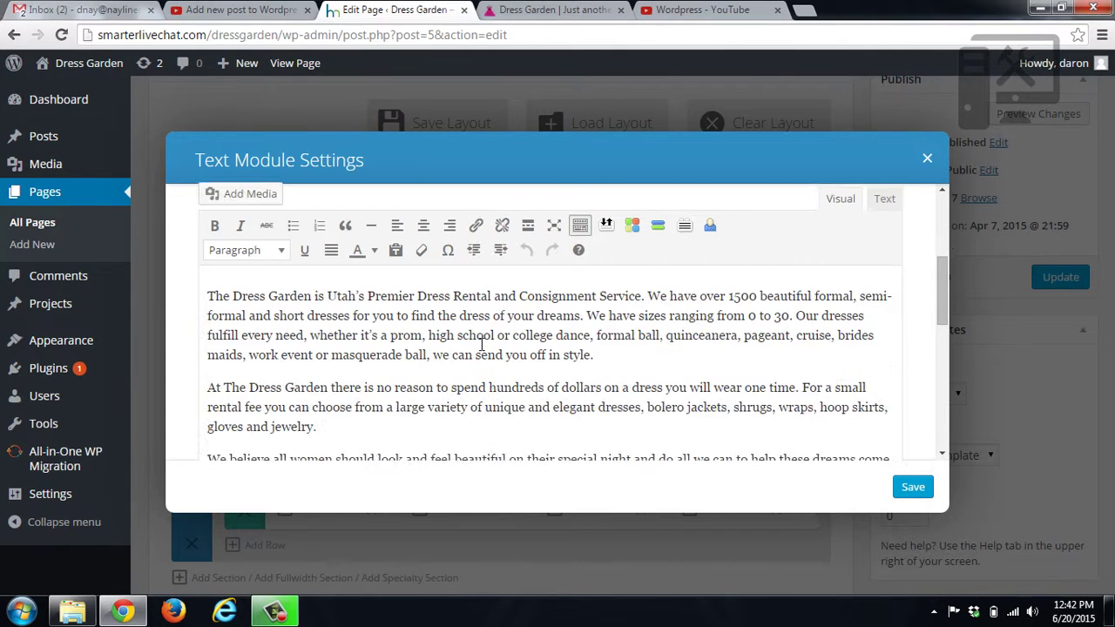
double_click(592, 406)
key("ctrl+a")
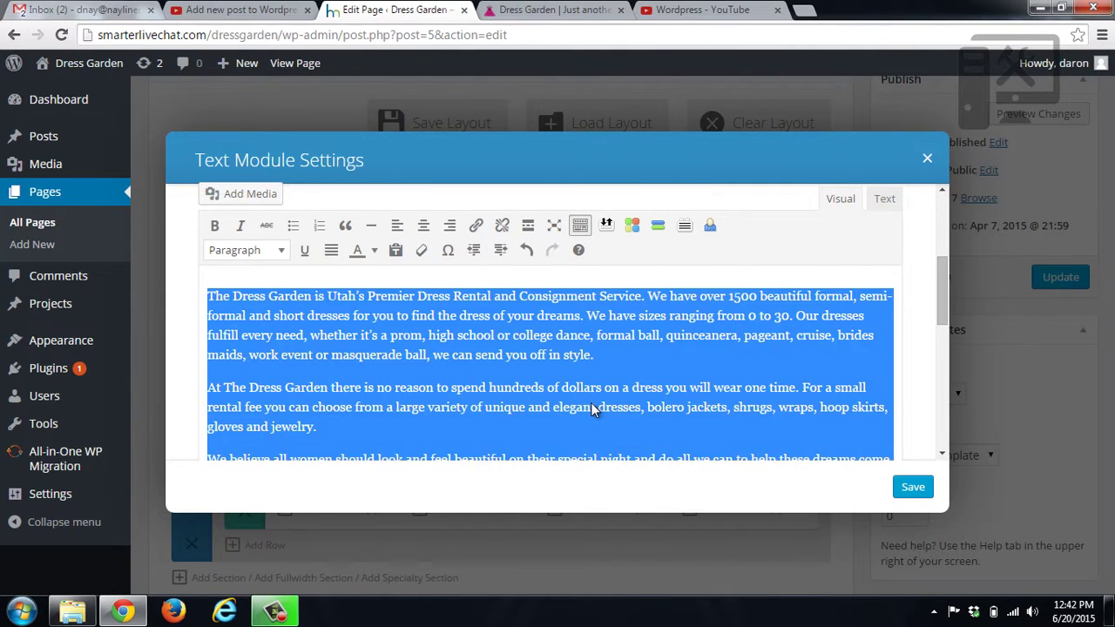
key("BackSpace")
left_click(912, 490)
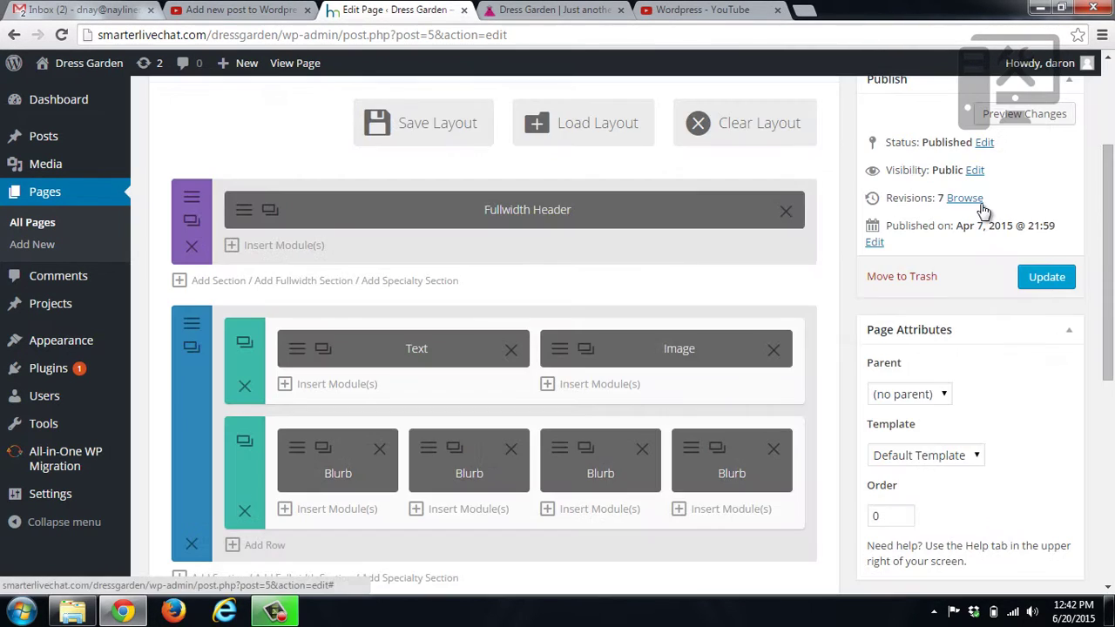
left_click(1010, 113)
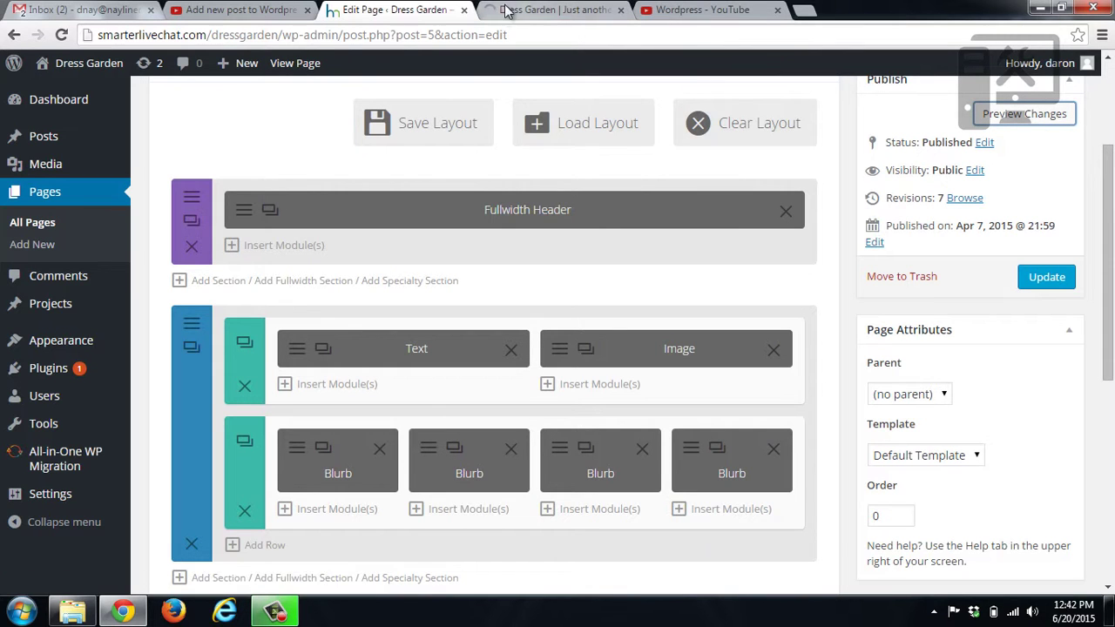
left_click(525, 10)
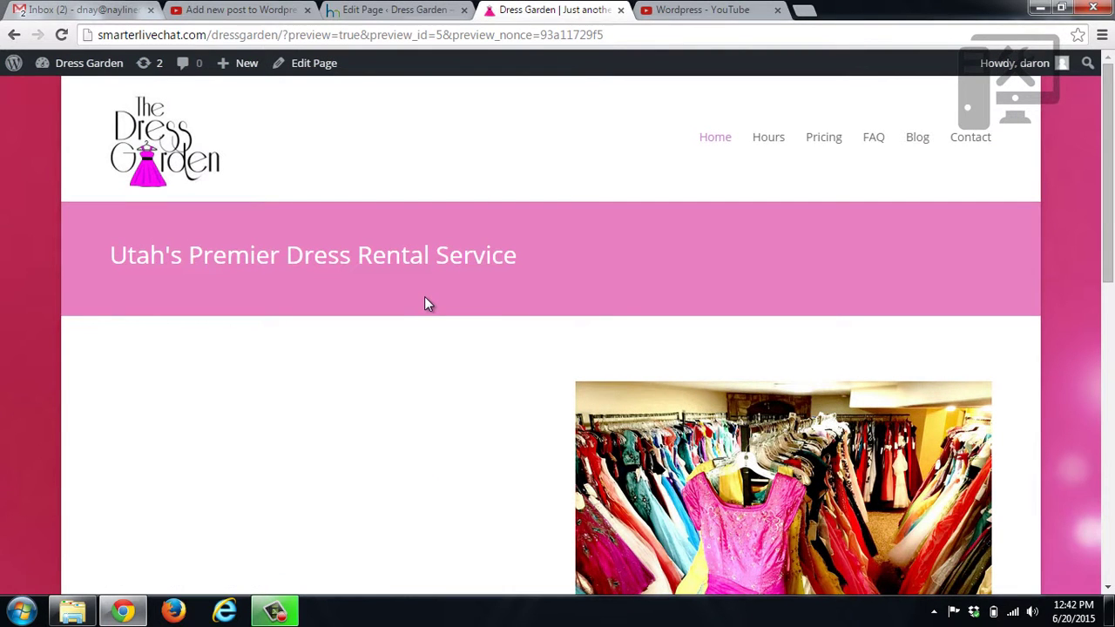
Leave the editor discarding unsaved changes, then reopen the Home page for editing.
left_click(372, 11)
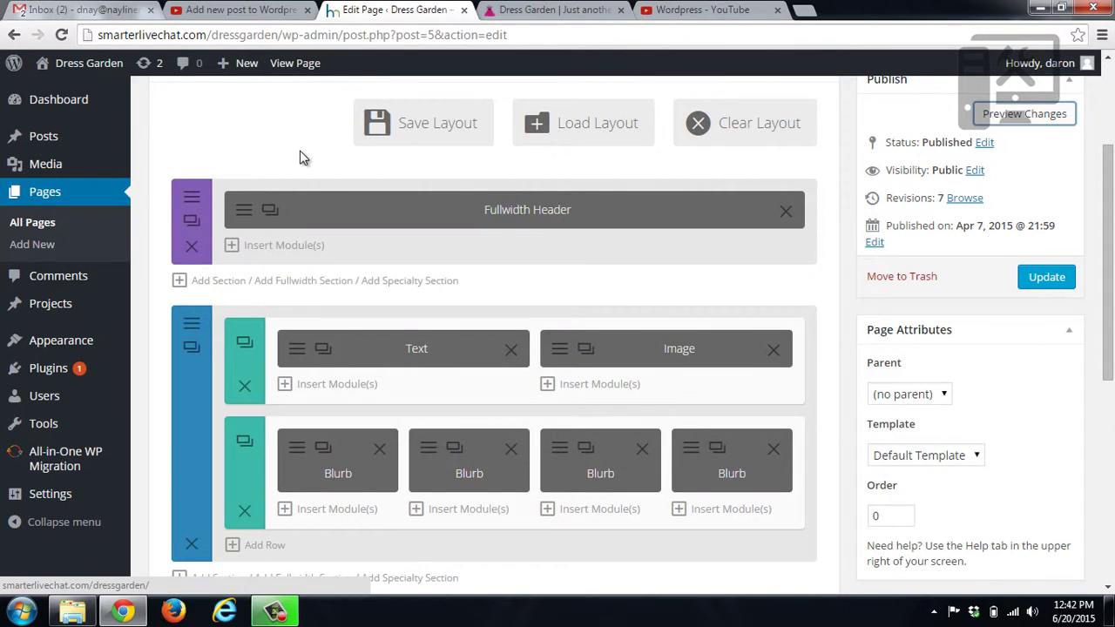
left_click(39, 193)
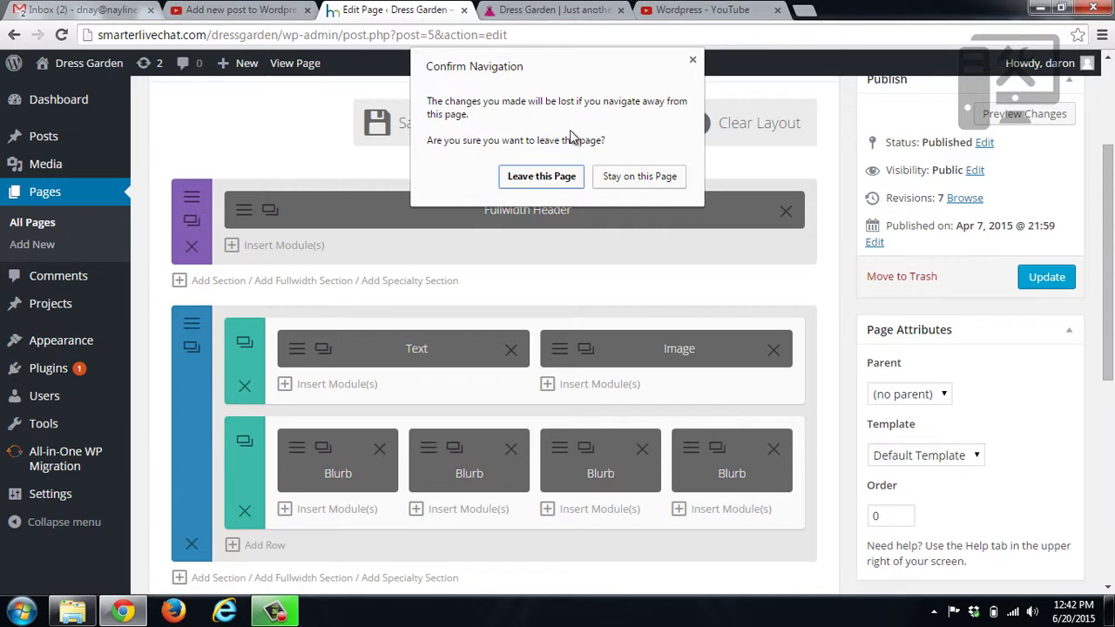
left_click(524, 178)
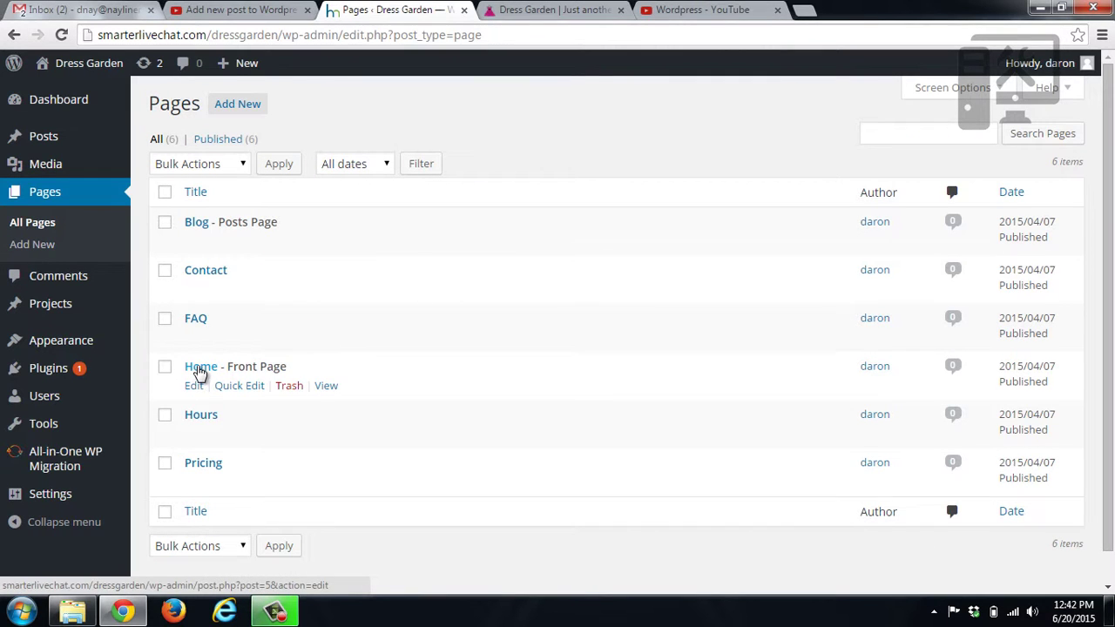
left_click(201, 368)
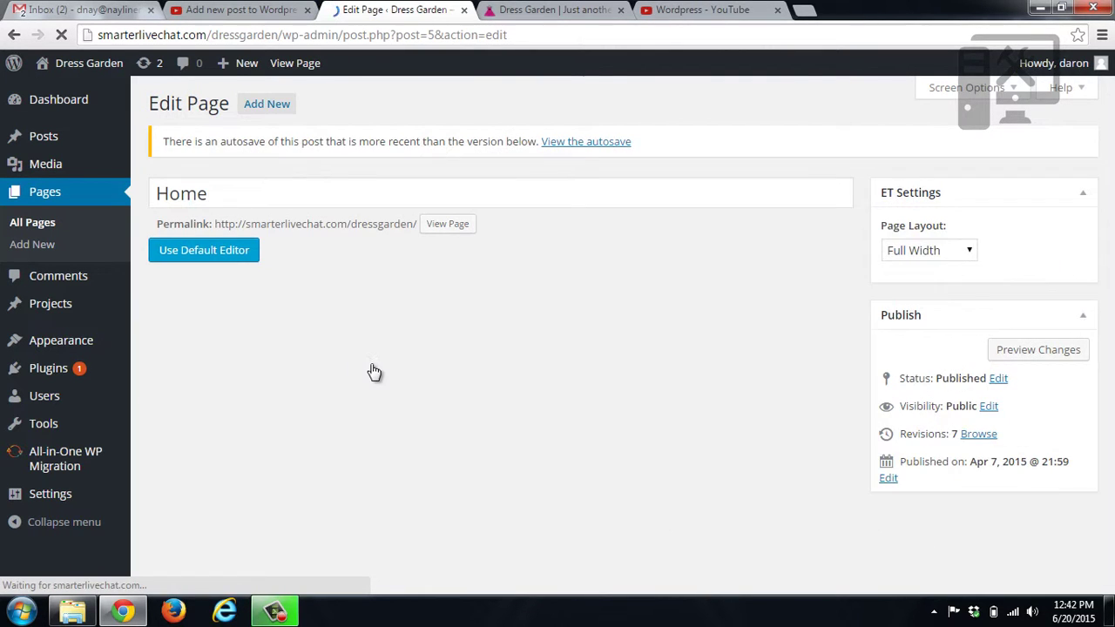
Check the Text module's restored content, close its settings, and note the page's revision count.
scroll(321, 440, "down", 3)
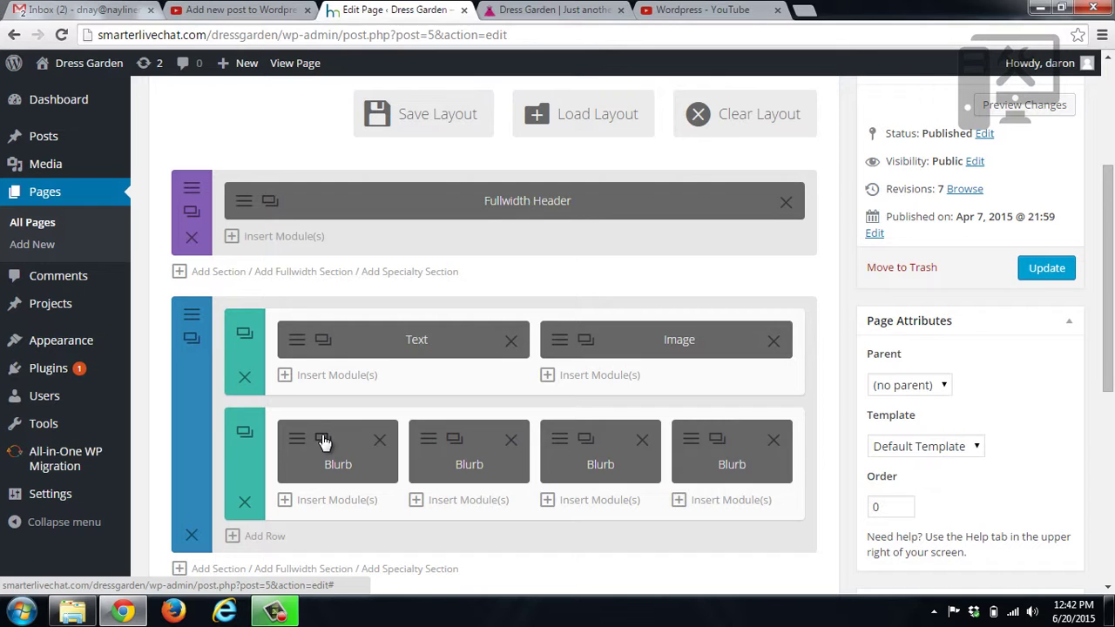
left_click(295, 345)
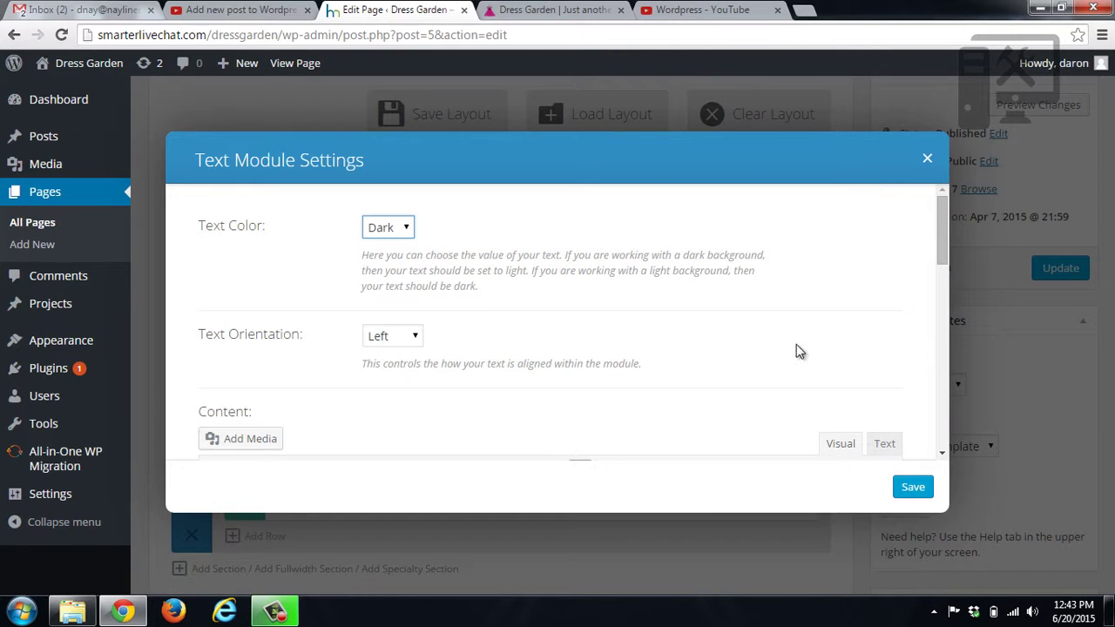
scroll(939, 230, "down", 5)
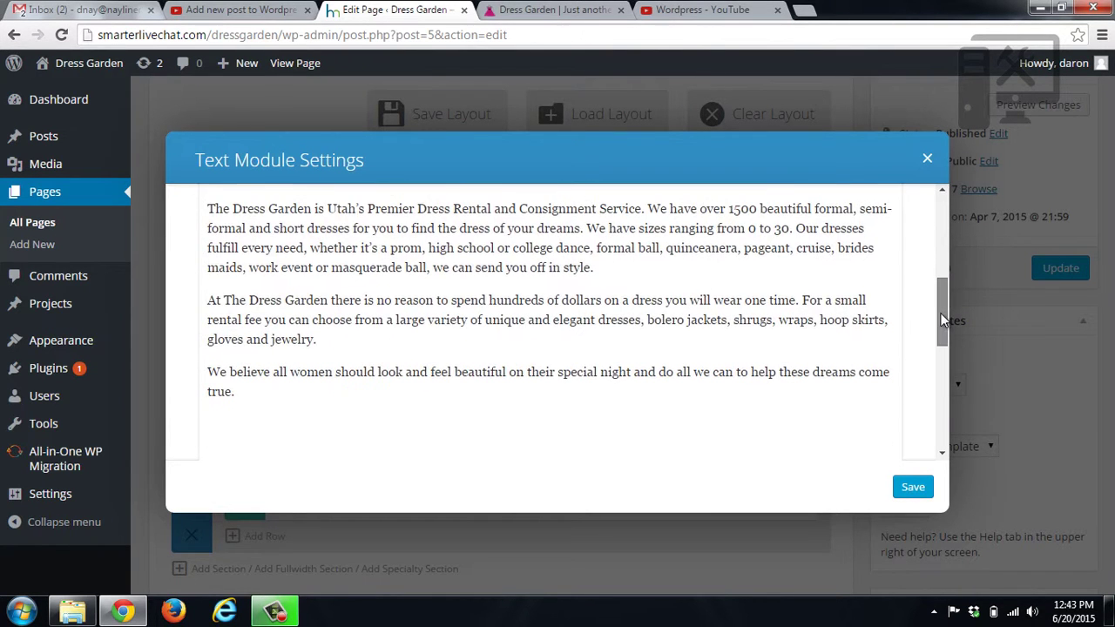
left_click(927, 162)
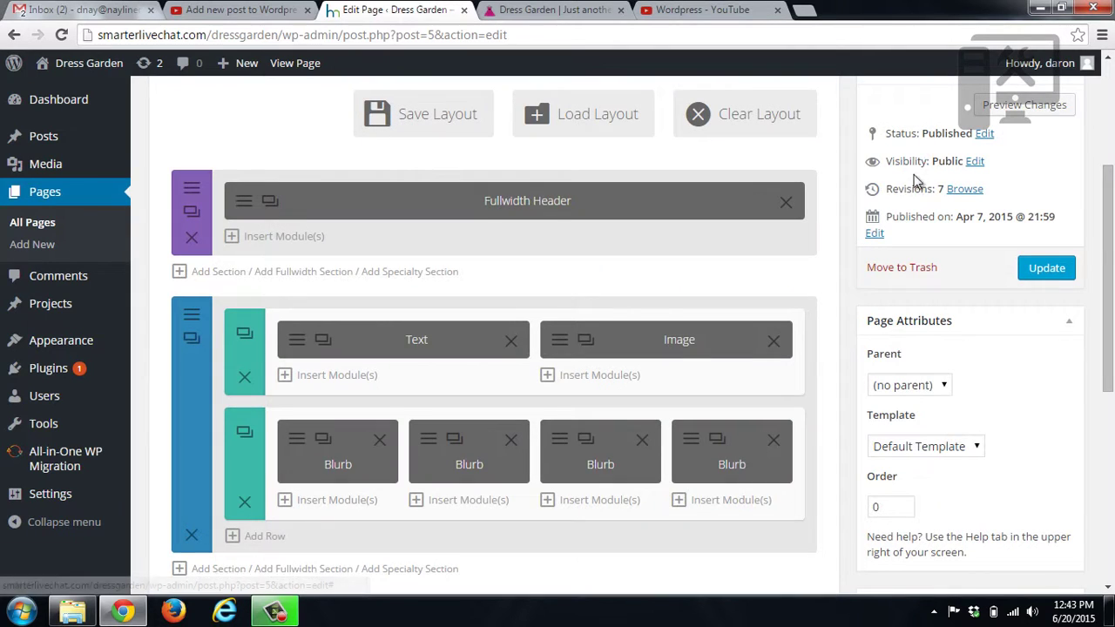
left_click_drag(883, 189, 965, 193)
Compare the Home page revisions, noting the fullwidth setting and header title, then return to Pages.
left_click(964, 190)
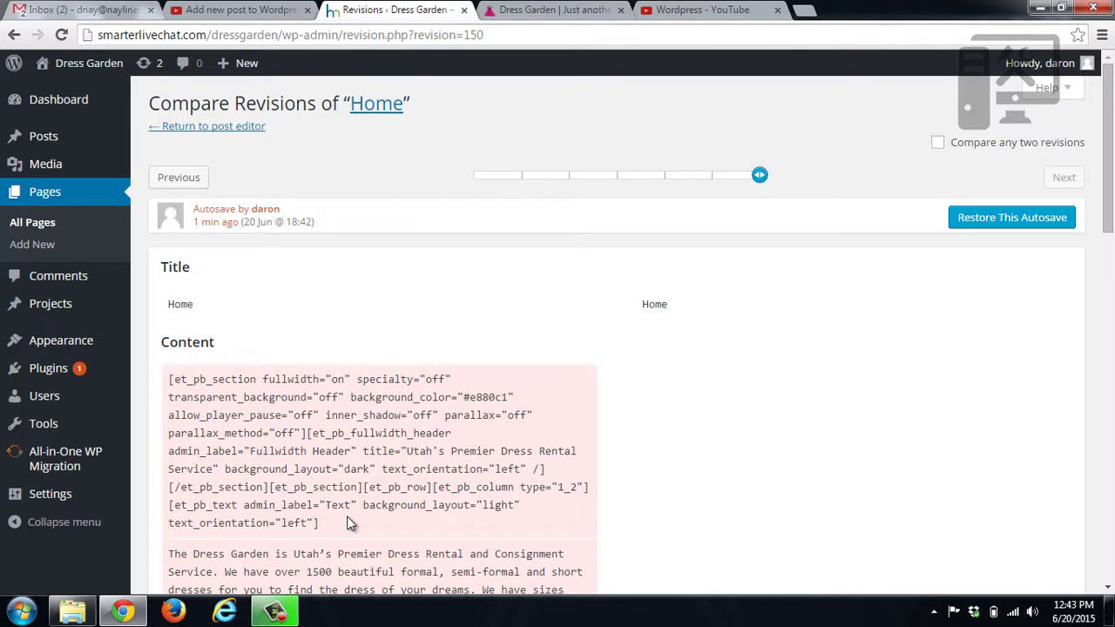
scroll(331, 524, "down", 2)
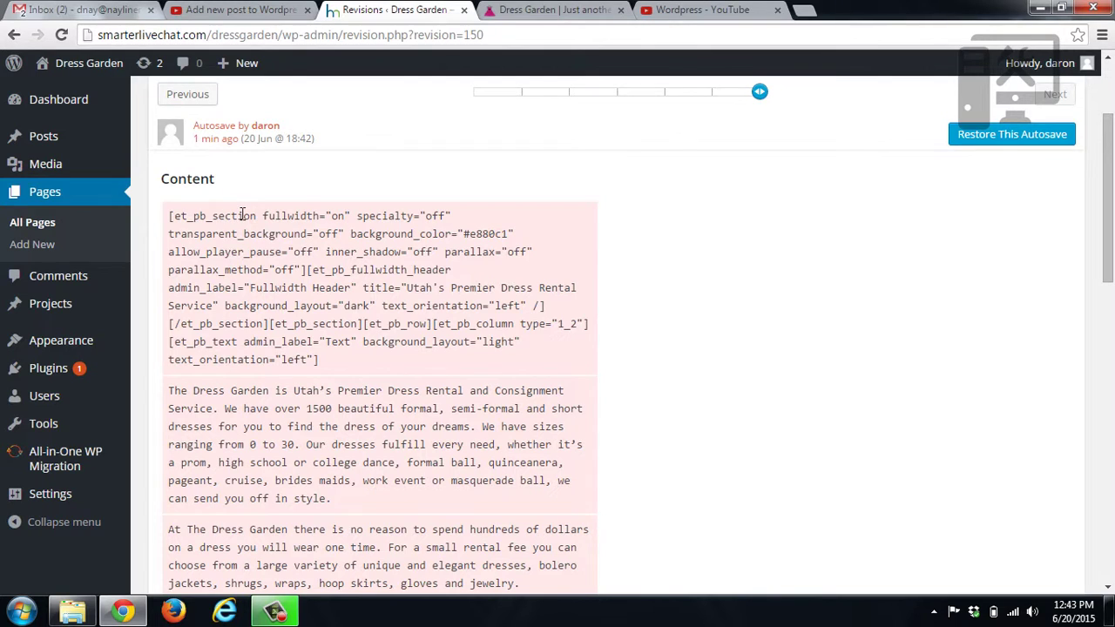
left_click_drag(243, 215, 357, 211)
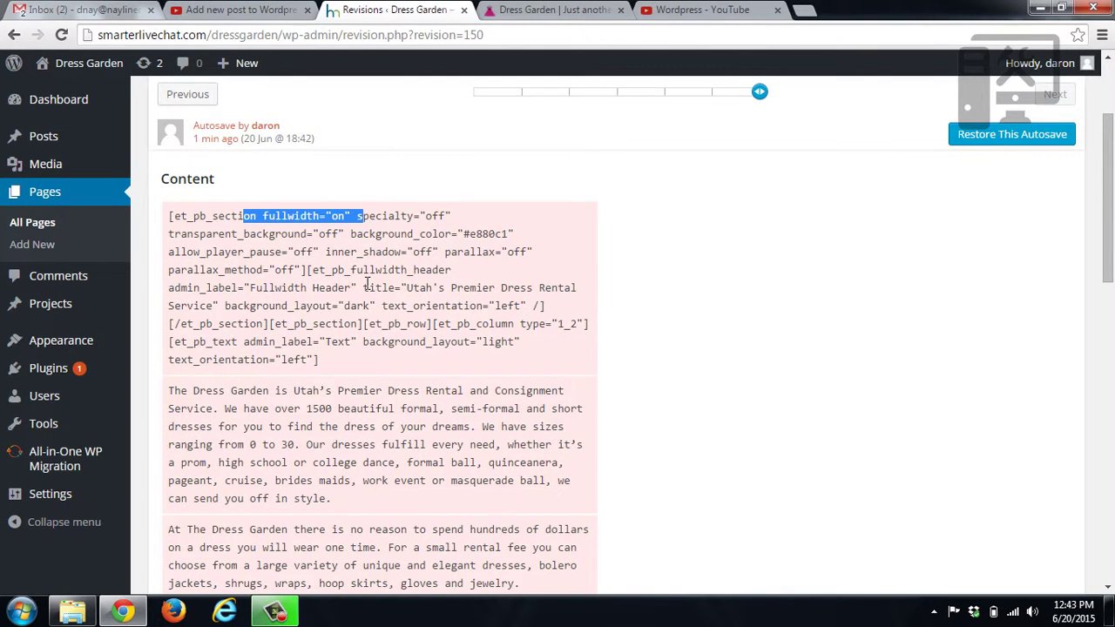
left_click_drag(364, 288, 464, 292)
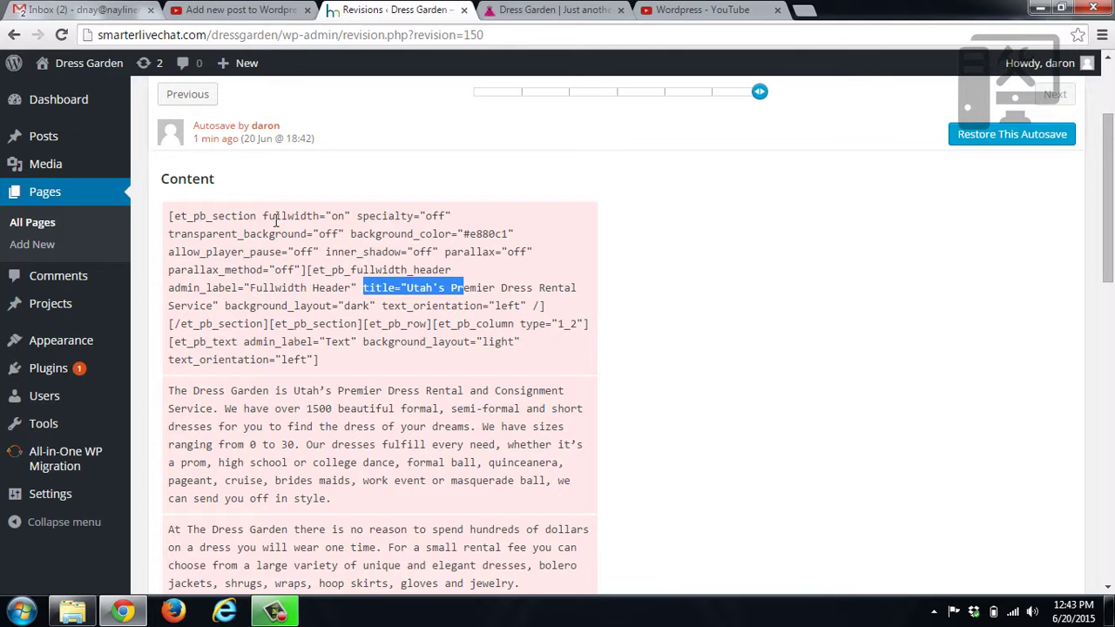
left_click(50, 198)
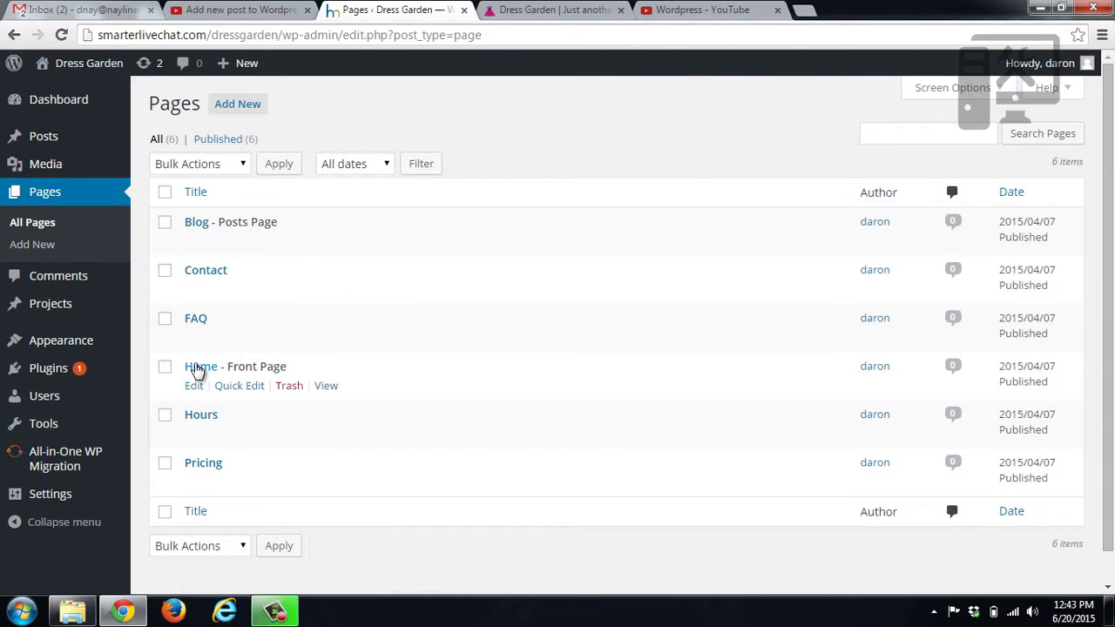
Open Home from the Pages list and scroll down to its builder layout.
left_click(197, 367)
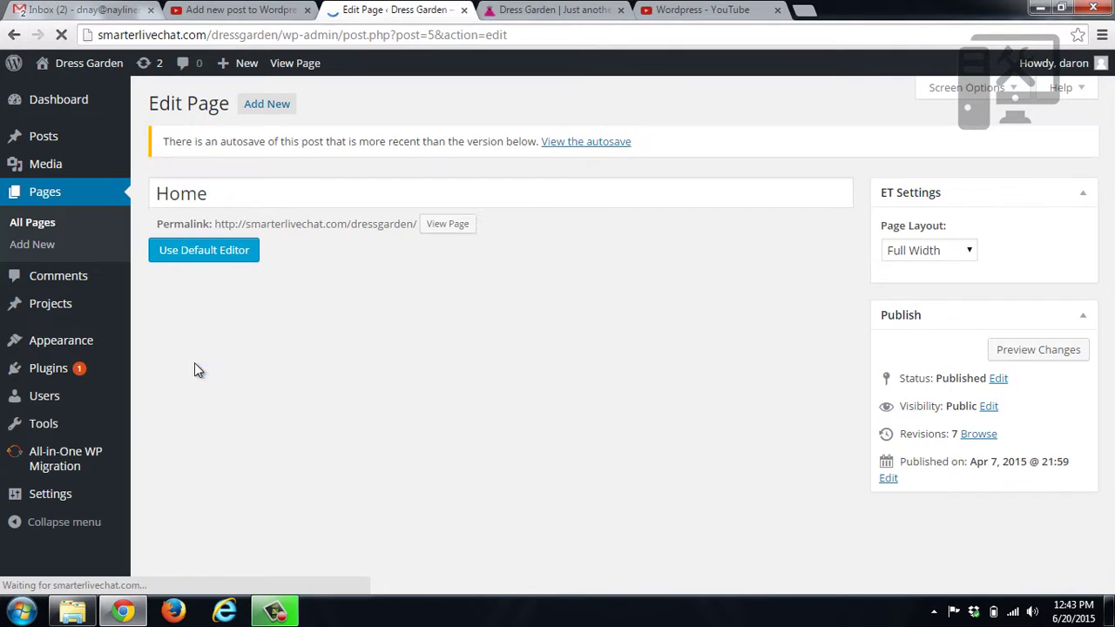
scroll(329, 368, "down", 3)
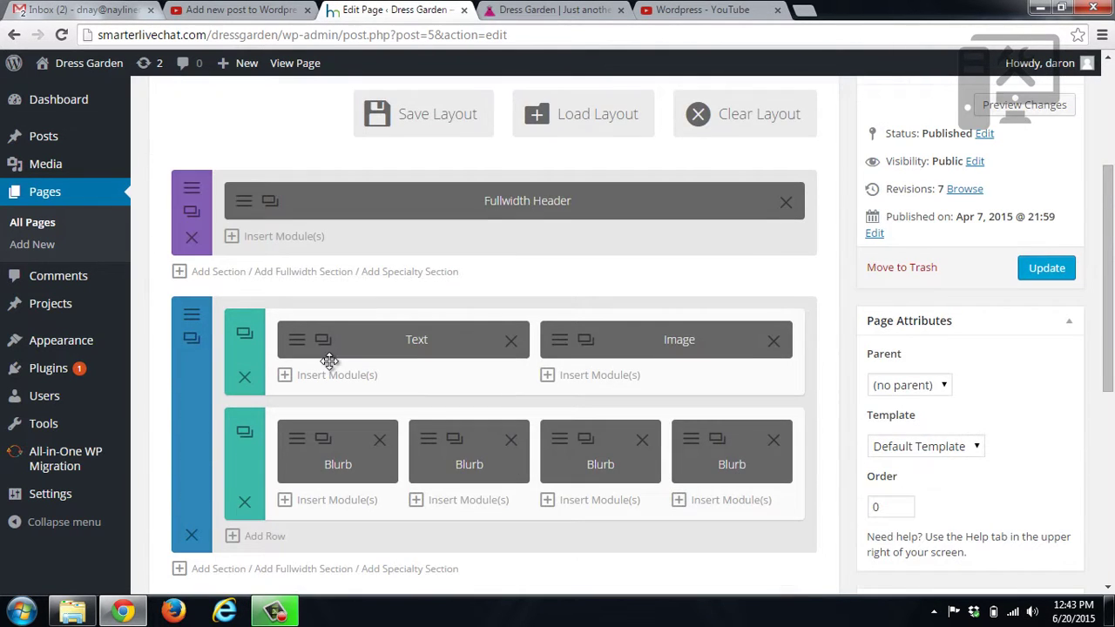